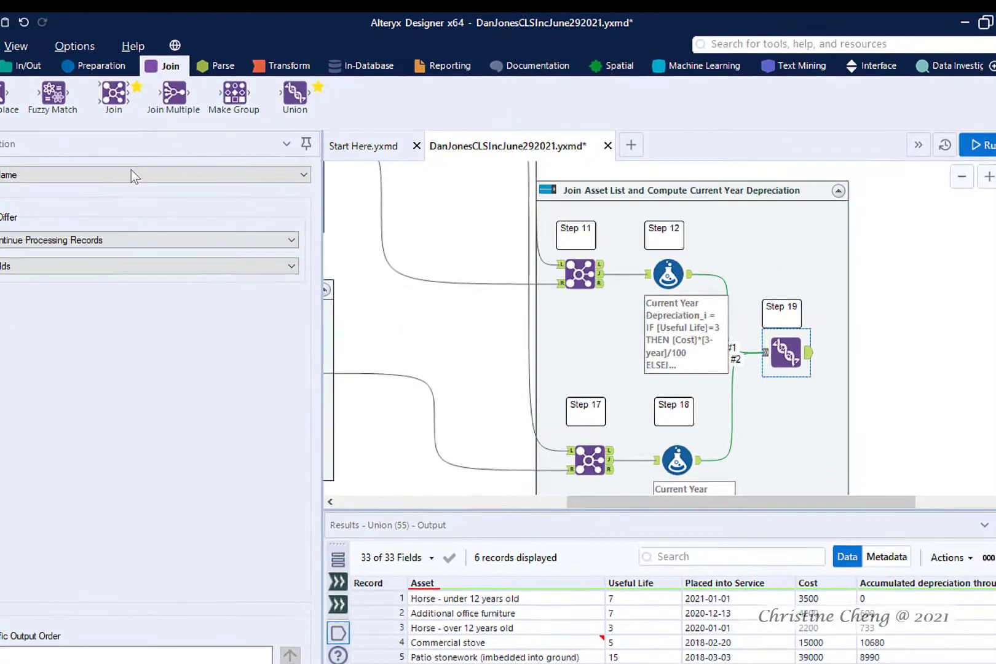
Place a Select tool right of the Step 19 Union and connect the Union's output to it.
{"action": "left_click", "coordinate": [102, 65]}
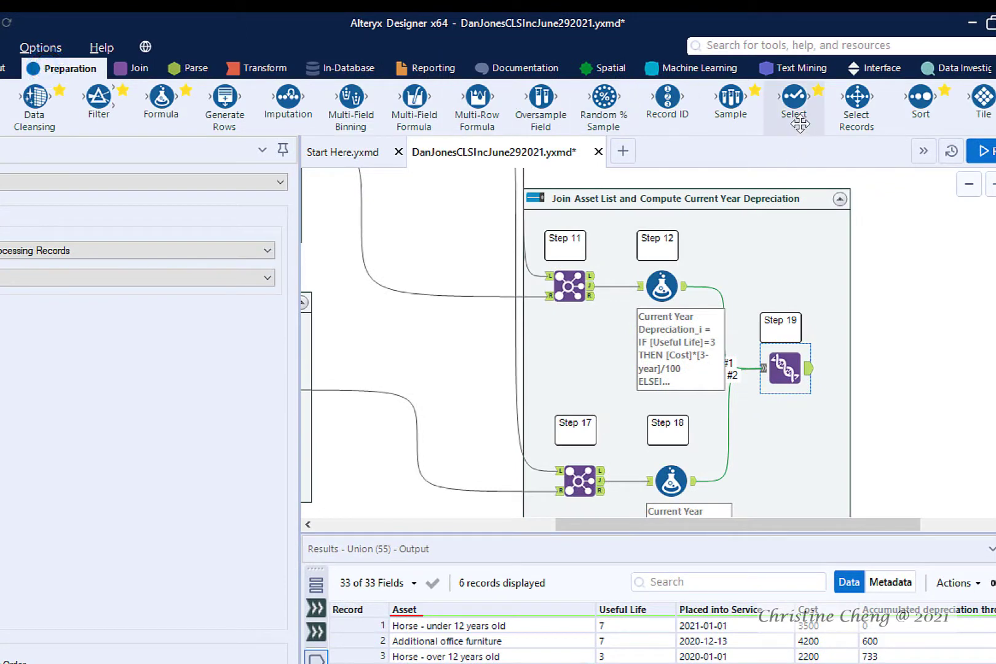
{"action": "mouse_move", "coordinate": [799, 125]}
{"action": "left_mouse_down"}
{"action": "mouse_move", "coordinate": [895, 365]}
{"action": "mouse_move", "coordinate": [887, 376]}
{"action": "left_mouse_up"}
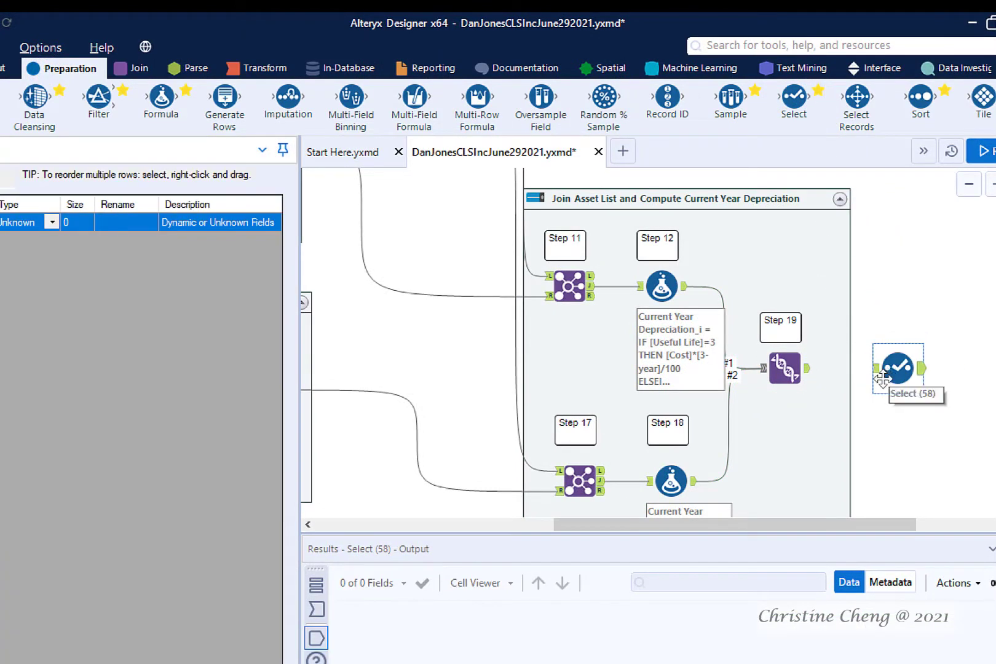
{"action": "left_click", "coordinate": [801, 367]}
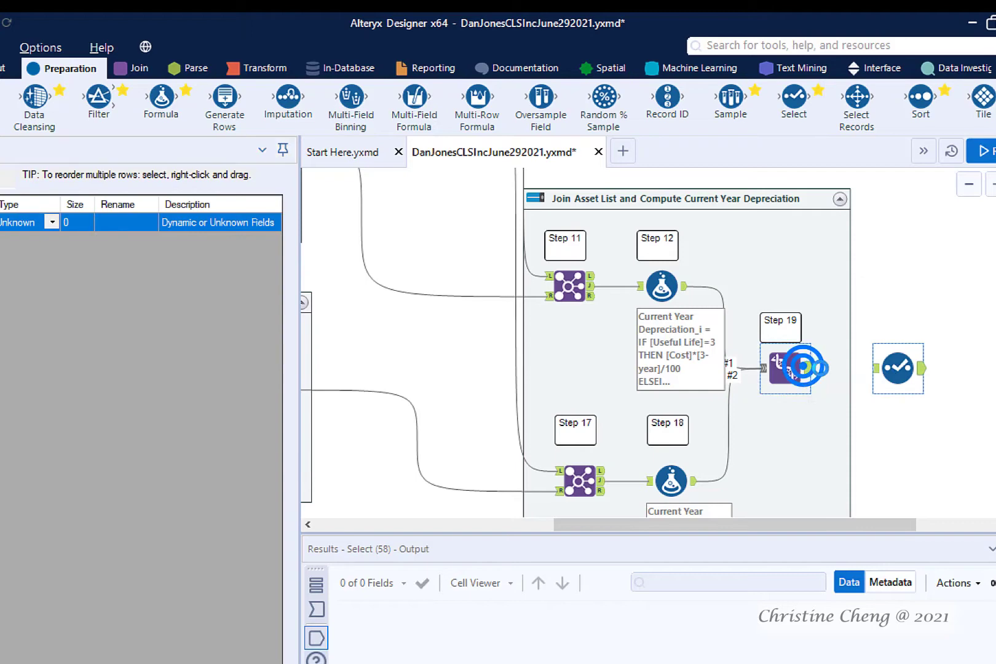
{"action": "left_click_drag", "start_coordinate": [806, 367], "coordinate": [873, 369]}
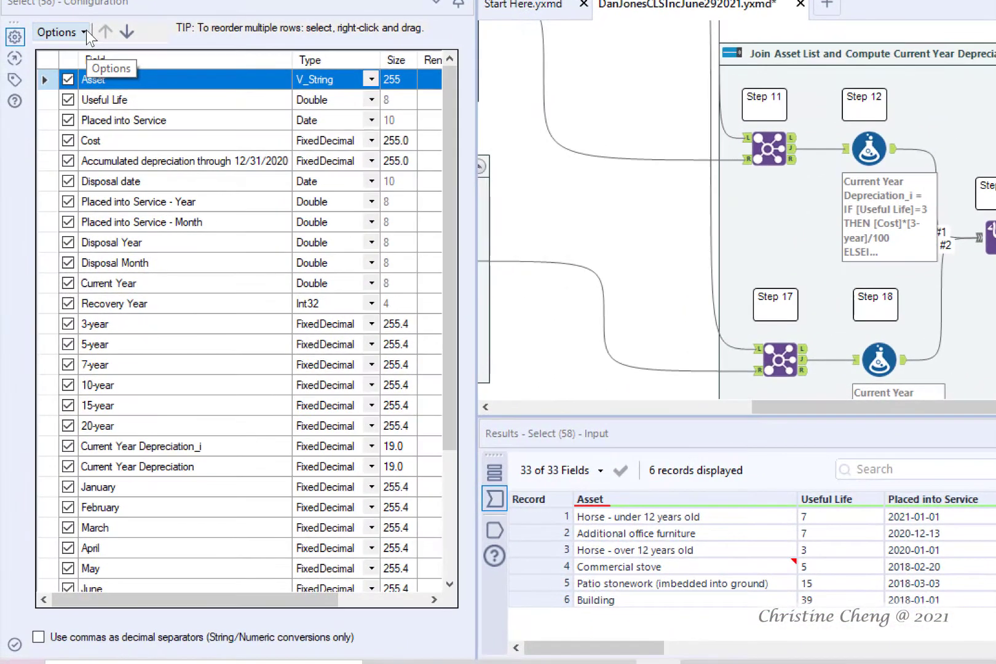
Deselect all 33 incoming fields in the Select tool with Deselect All.
{"action": "left_click", "coordinate": [87, 31]}
{"action": "mouse_move", "coordinate": [80, 73]}
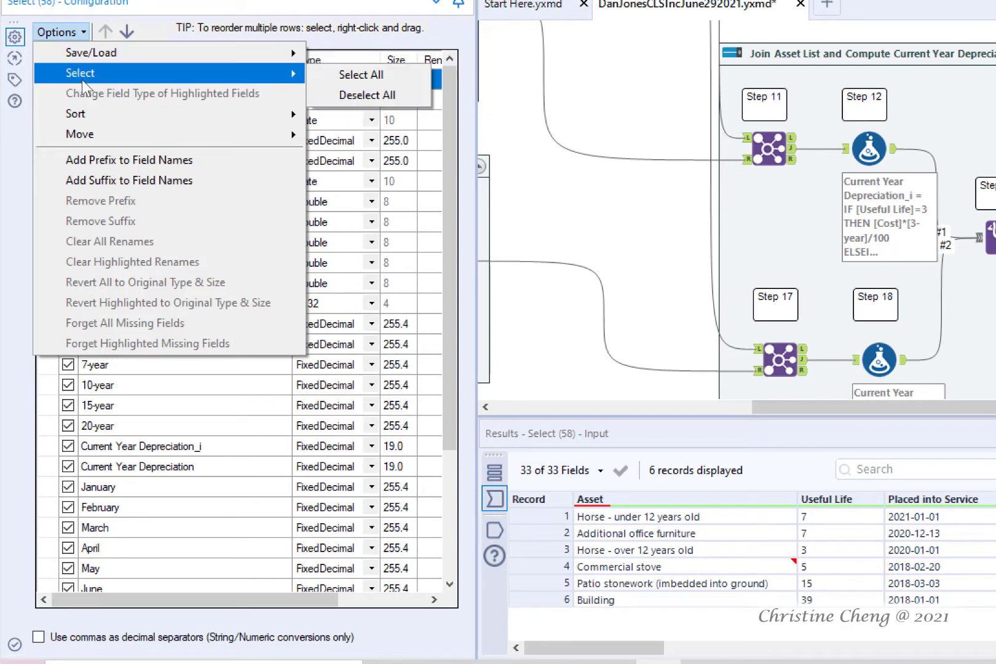
{"action": "left_click", "coordinate": [353, 95]}
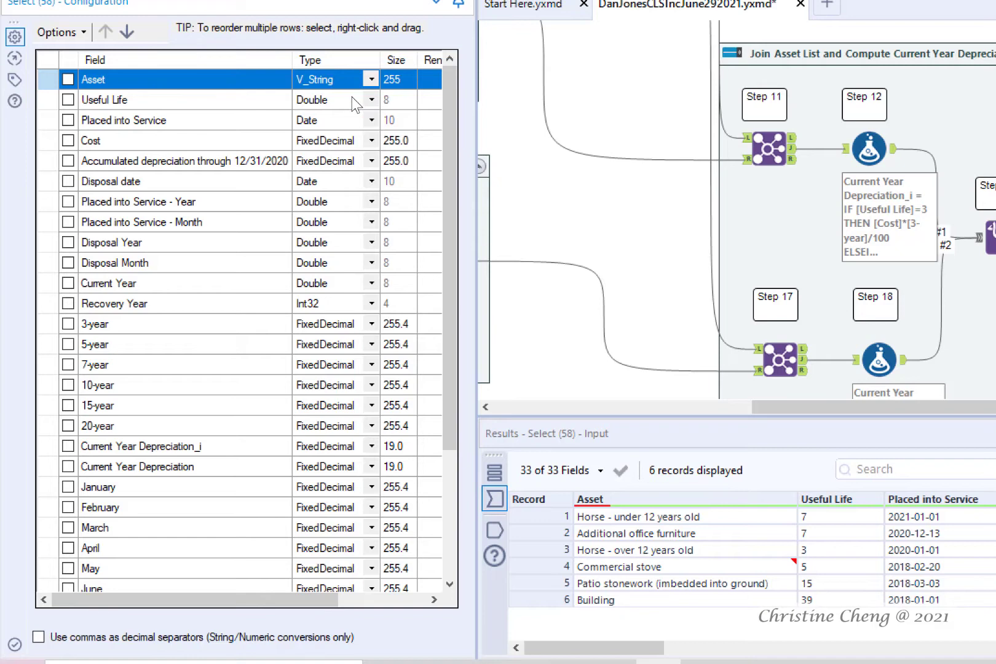
Check Asset, Useful Life, Placed into Service, Cost, Disposal date and Current Year Depreciation.
{"action": "left_click", "coordinate": [68, 80]}
{"action": "left_click", "coordinate": [68, 100]}
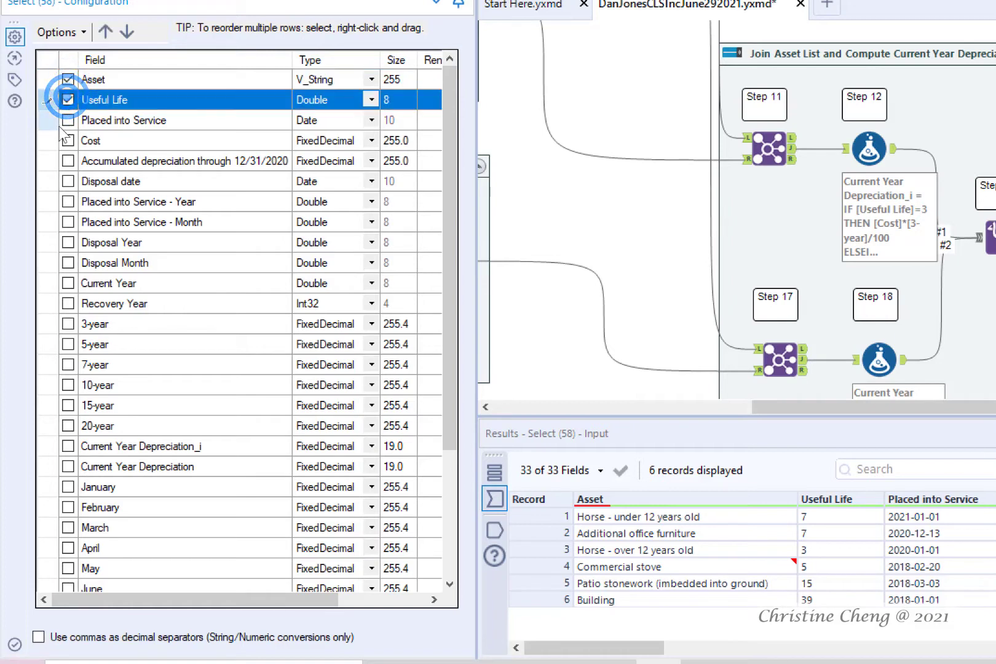
{"action": "left_click", "coordinate": [68, 120]}
{"action": "left_click", "coordinate": [68, 141]}
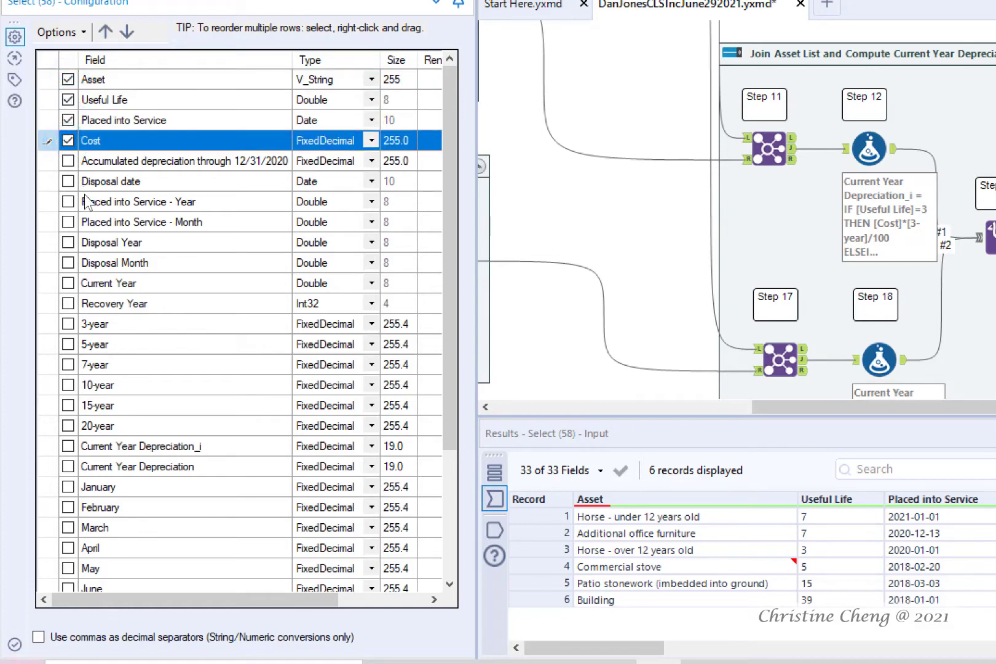
{"action": "left_click", "coordinate": [68, 181]}
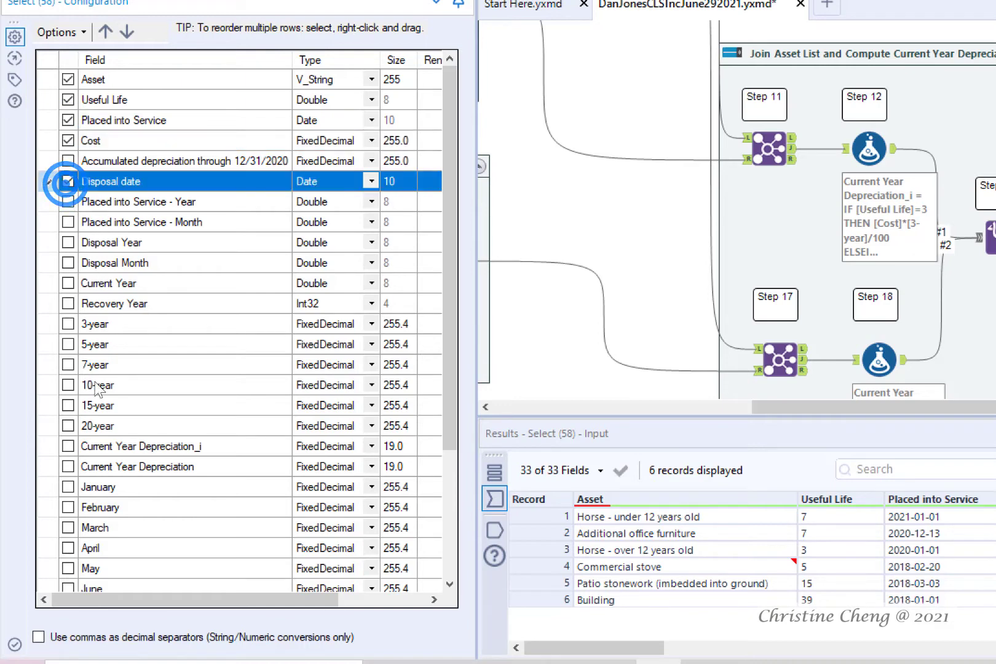
{"action": "left_click", "coordinate": [68, 466]}
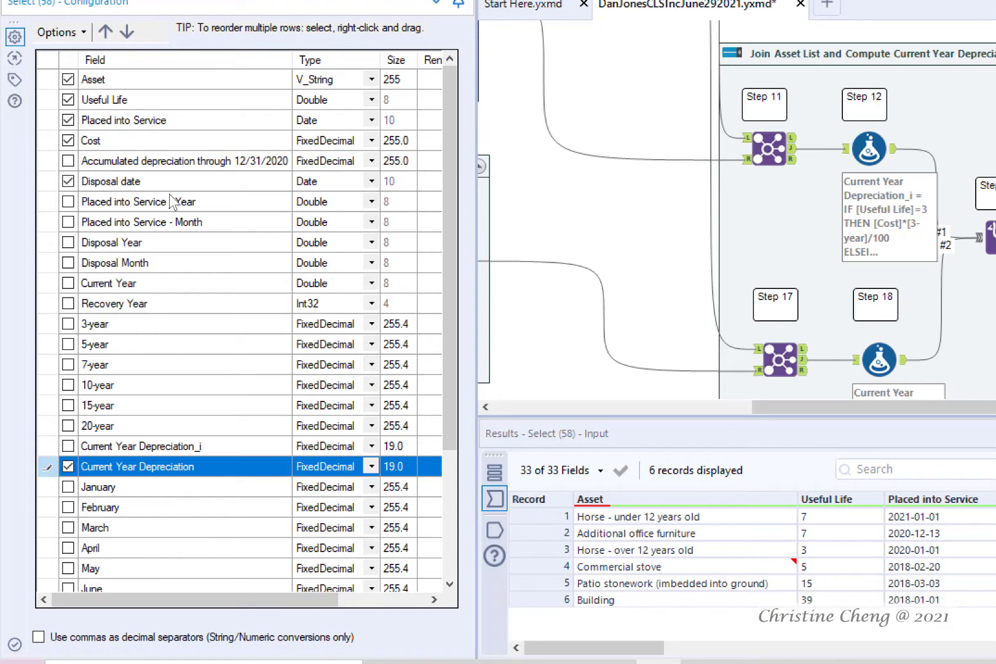
Save and run the workflow, then view the Select output of 6 records with 6 fields.
{"action": "key", "text": "ctrl+s"}
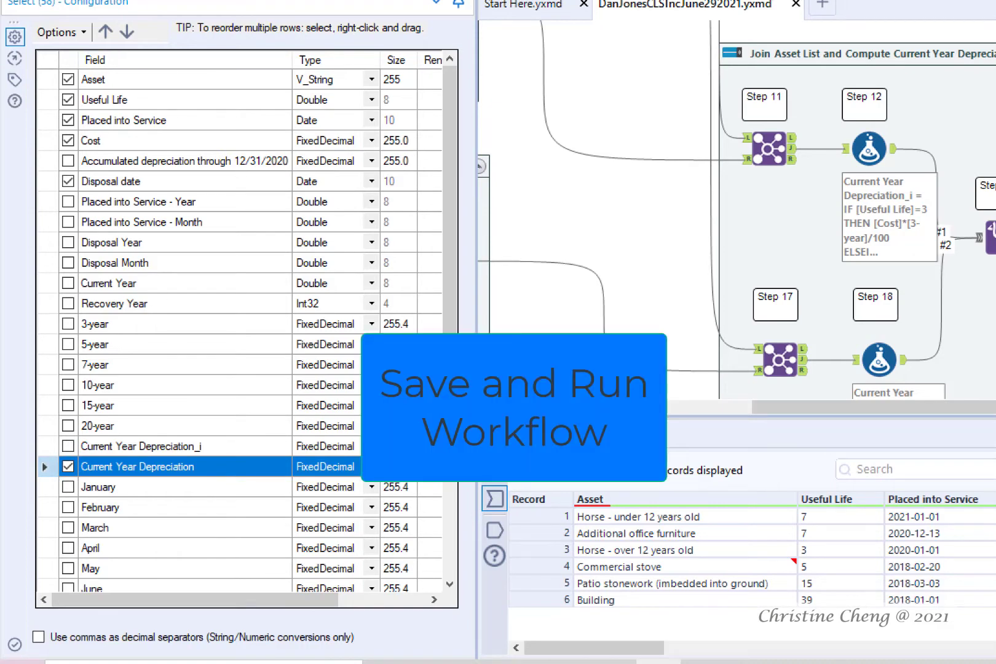
{"action": "key", "text": "ctrl+r"}
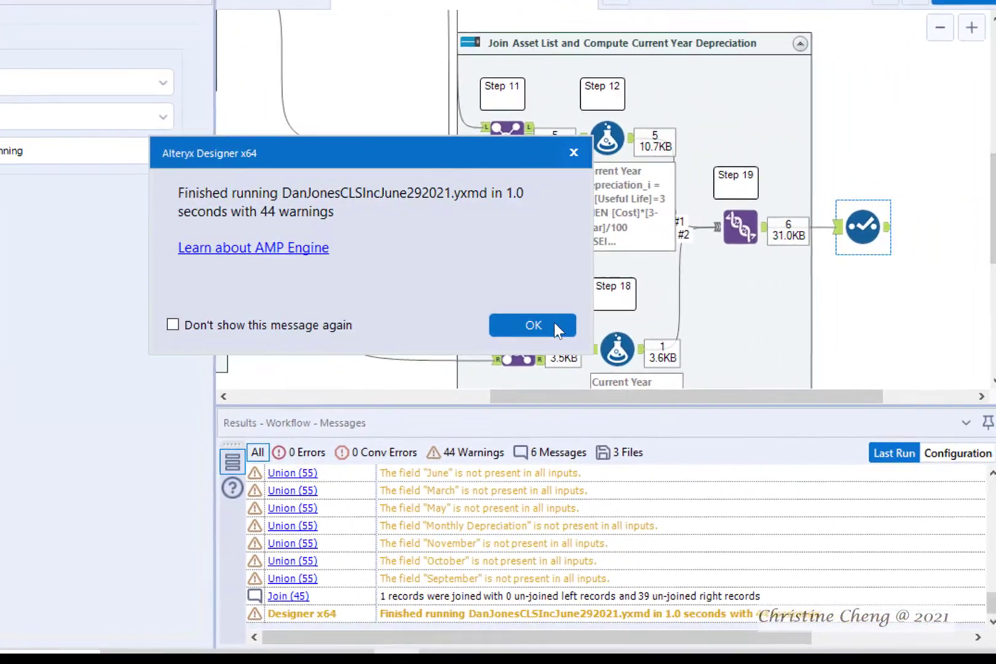
{"action": "left_click", "coordinate": [535, 323]}
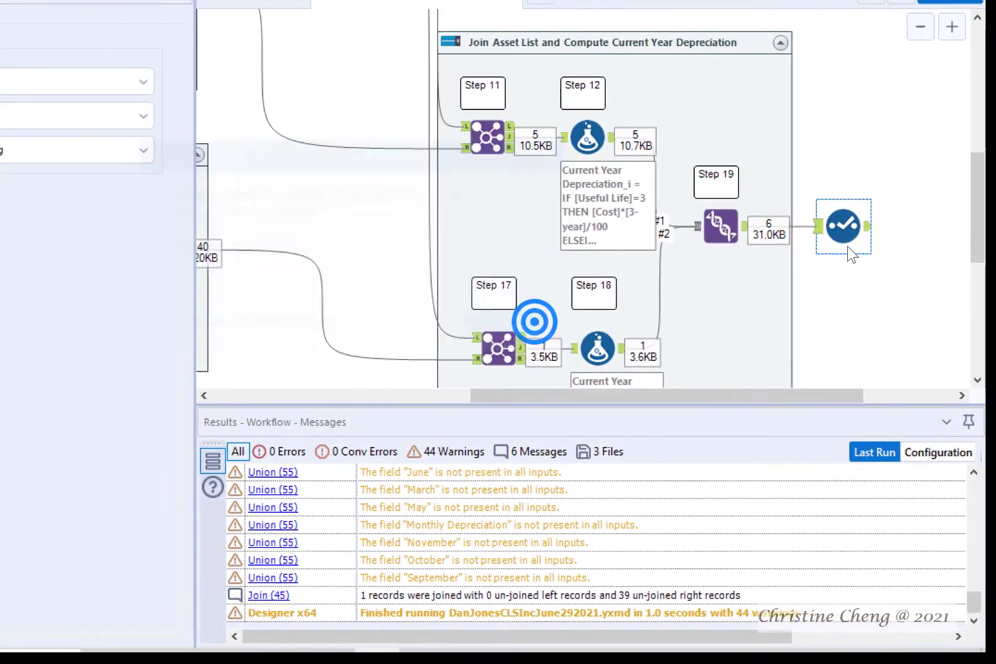
{"action": "left_click", "coordinate": [859, 236]}
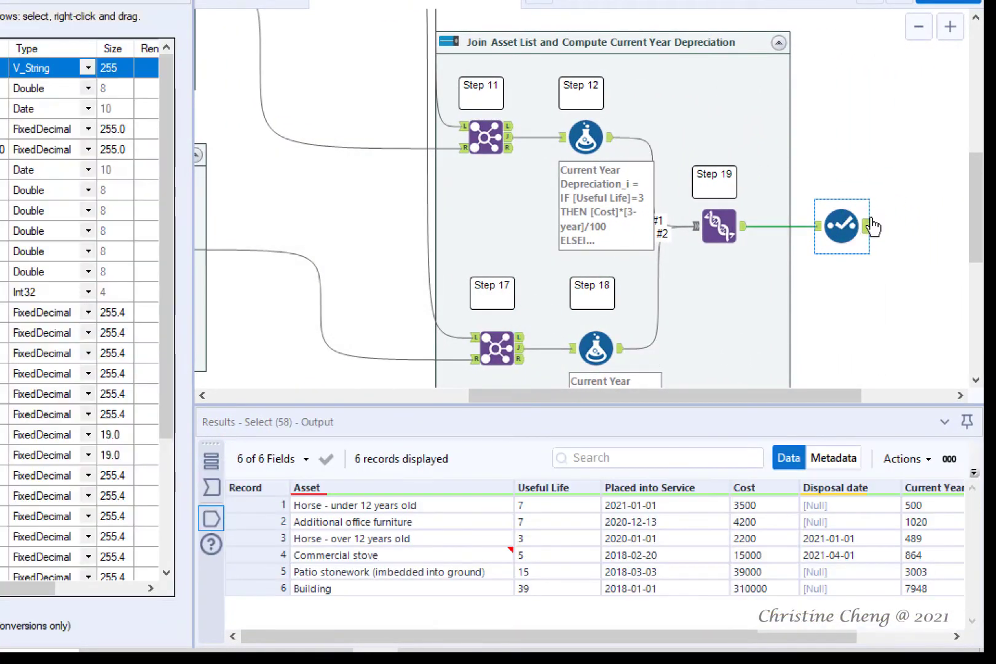
{"action": "left_click", "coordinate": [498, 636]}
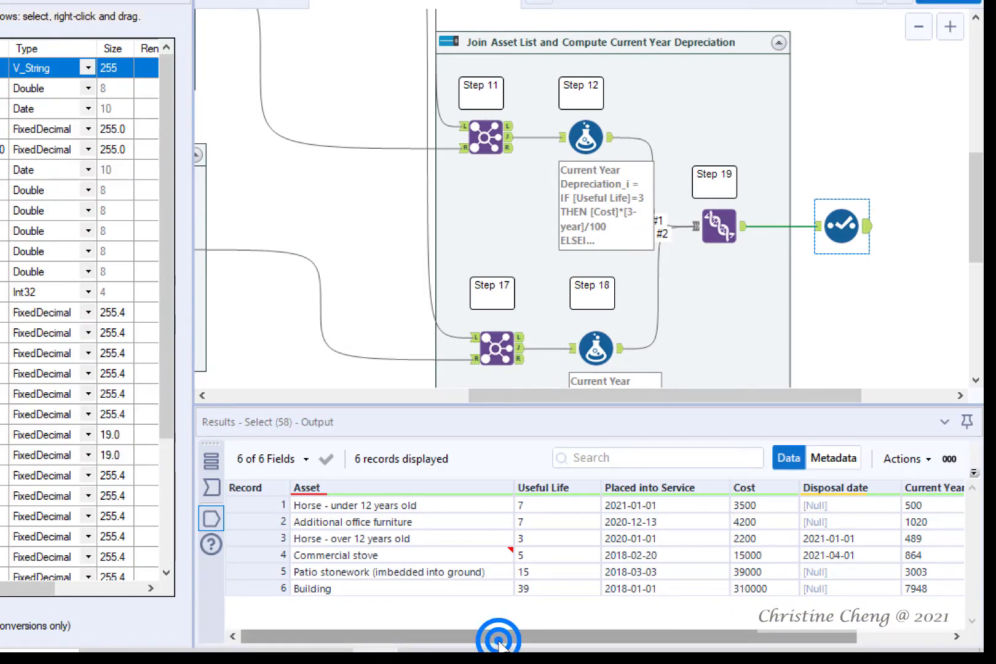
{"action": "left_click", "coordinate": [399, 637]}
{"action": "left_click_drag", "start_coordinate": [399, 637], "coordinate": [406, 643]}
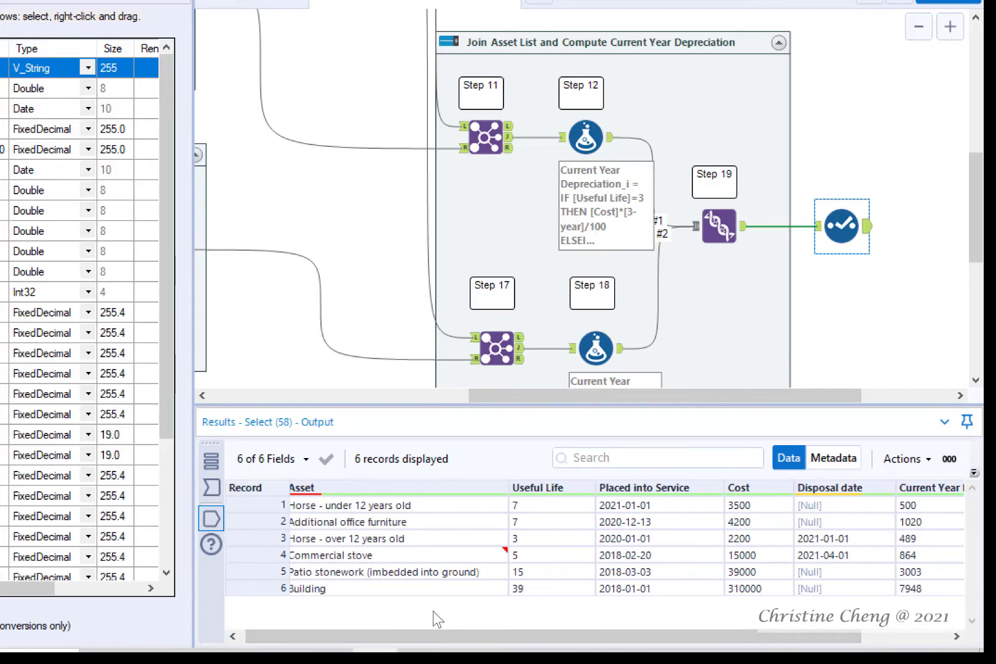